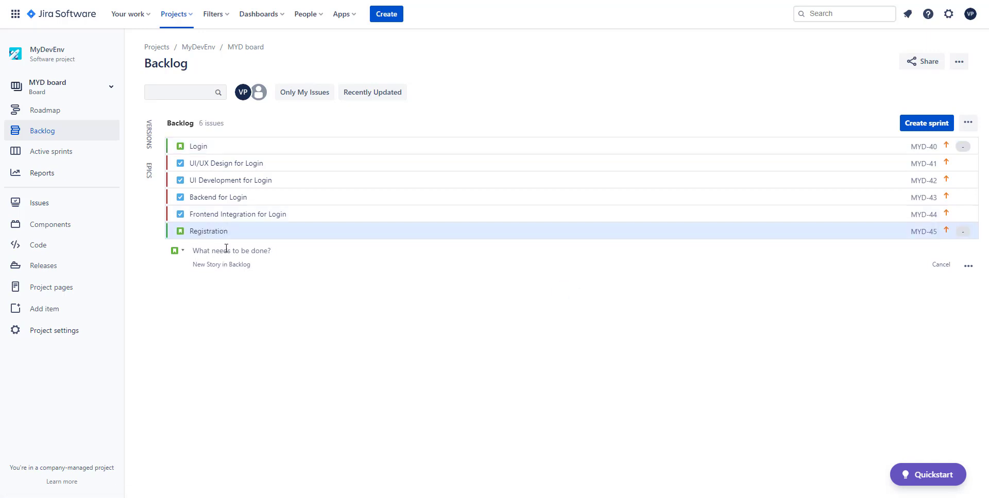
- Add a story named "Reset Password" to the backlog
{"action": "type", "text": "Forge"}
{"action": "key", "text": "BackSpace"}
{"action": "key", "text": "BackSpace"}
{"action": "key", "text": "BackSpace"}
{"action": "key", "text": "BackSpace"}
{"action": "key", "text": "BackSpace"}
{"action": "type", "text": "Reset Password"}
{"action": "key", "text": "Return"}
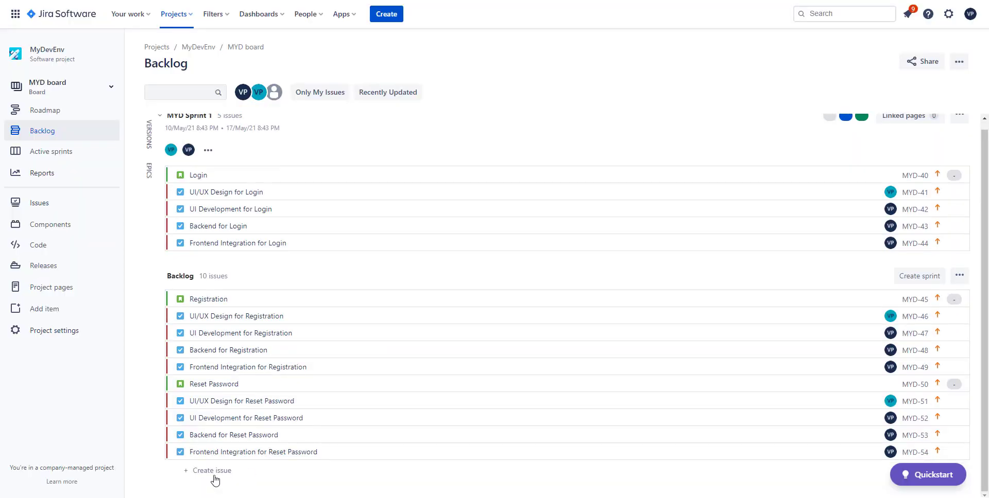
- Add three bugs named "Bug 1", "Bug 2" and "Bug 3" to the end of the backlog
{"action": "left_click", "coordinate": [215, 479]}
{"action": "left_click", "coordinate": [177, 471]}
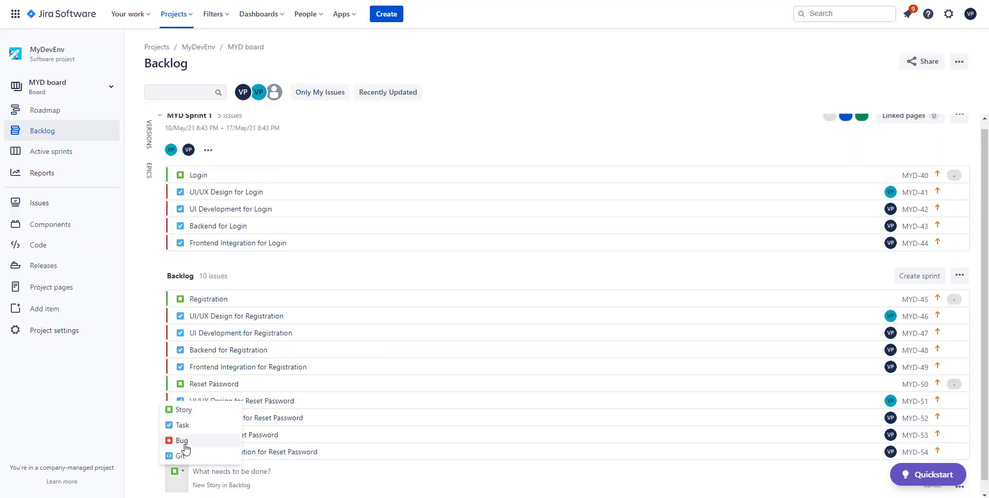
{"action": "left_click", "coordinate": [195, 441]}
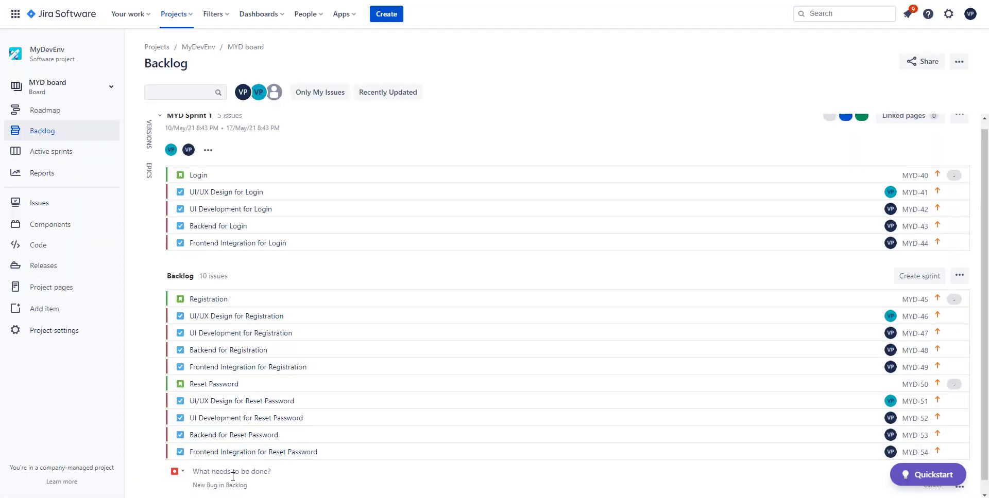
{"action": "type", "text": "Bug 1"}
{"action": "key", "text": "Return"}
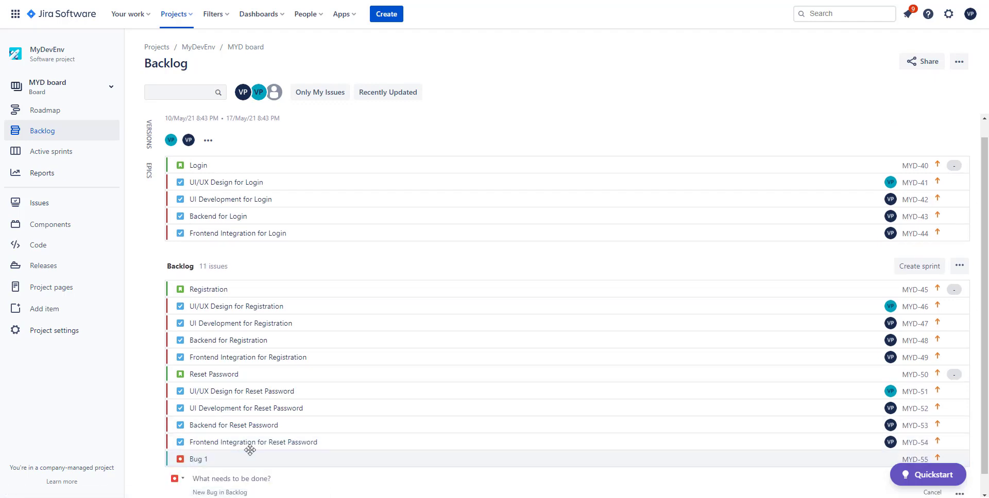
{"action": "type", "text": "Bug 2"}
{"action": "key", "text": "Return"}
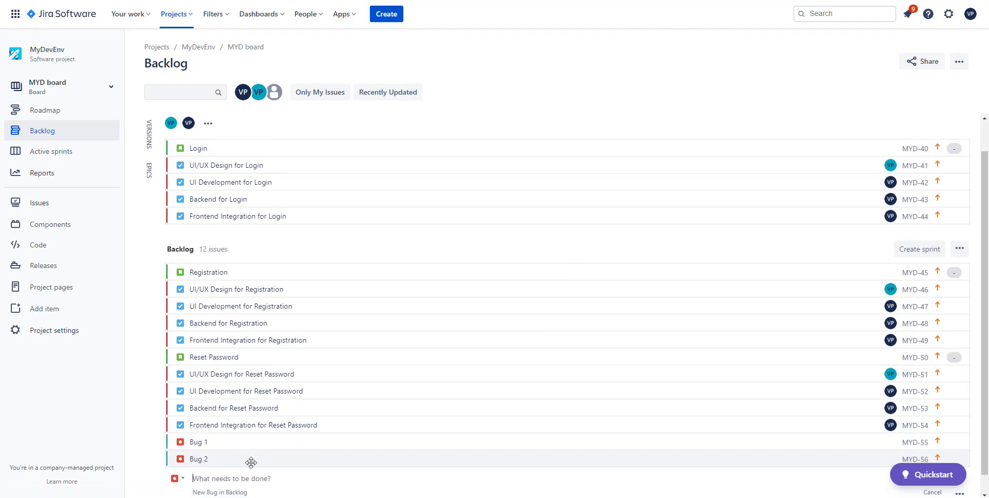
{"action": "type", "text": "Bug 3"}
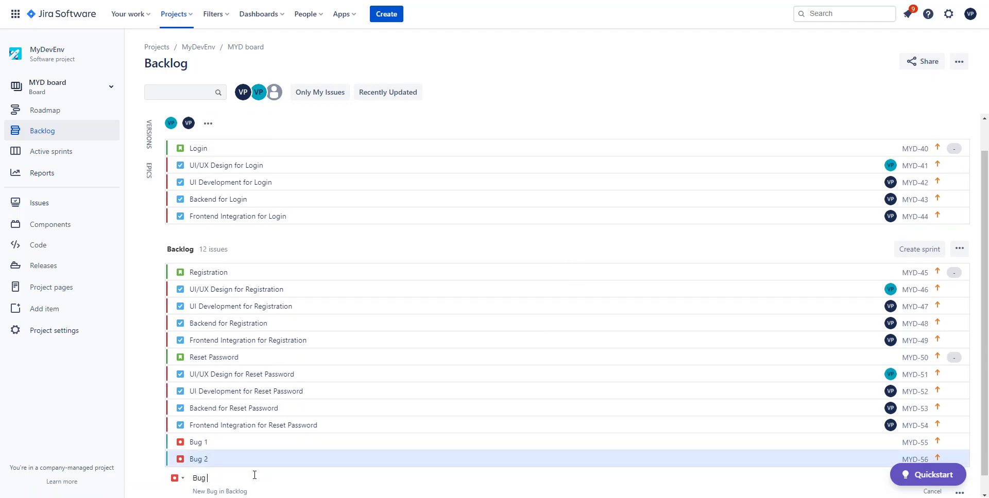
{"action": "key", "text": "Return"}
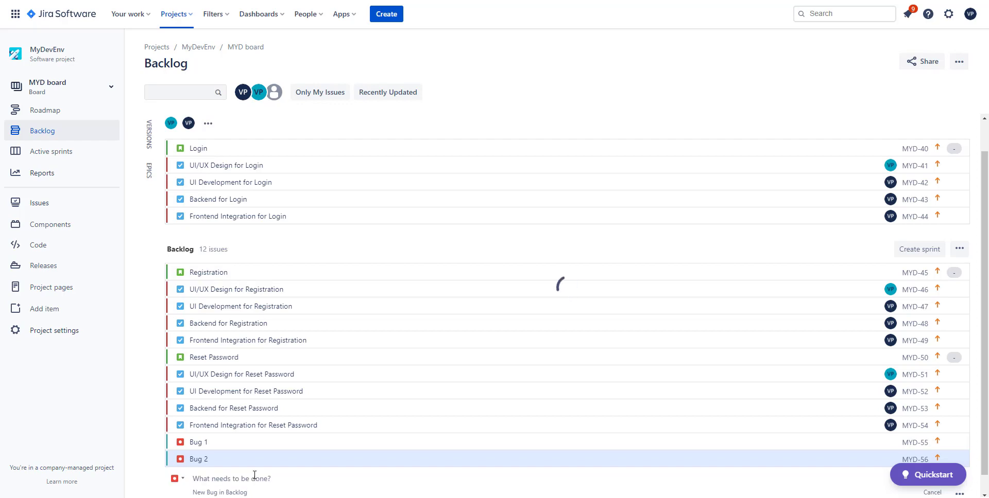
{"action": "key", "text": "Escape"}
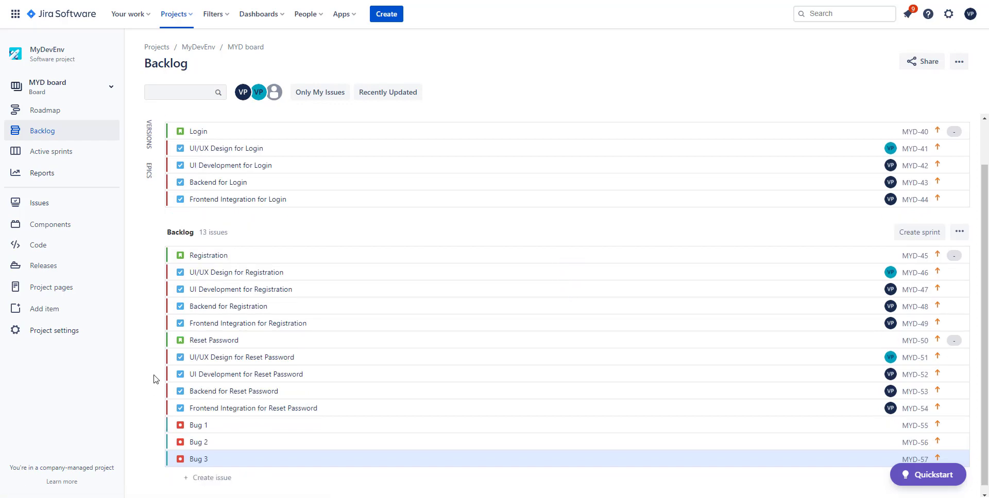
- Set the status of Bug 1, Bug 2 and Bug 3 in the backlog to In Progress
{"action": "left_click", "coordinate": [66, 130]}
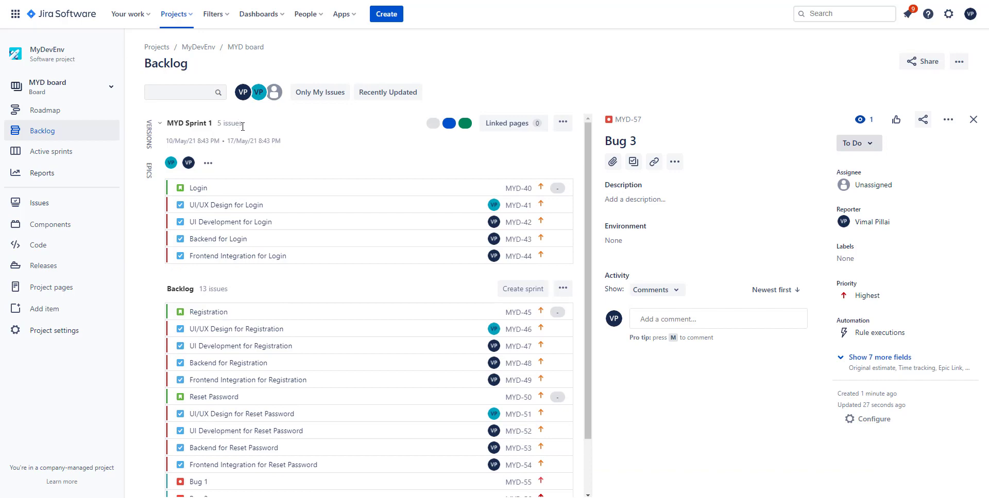
{"action": "scroll", "coordinate": [256, 381], "scroll_direction": "down", "scroll_amount": 1}
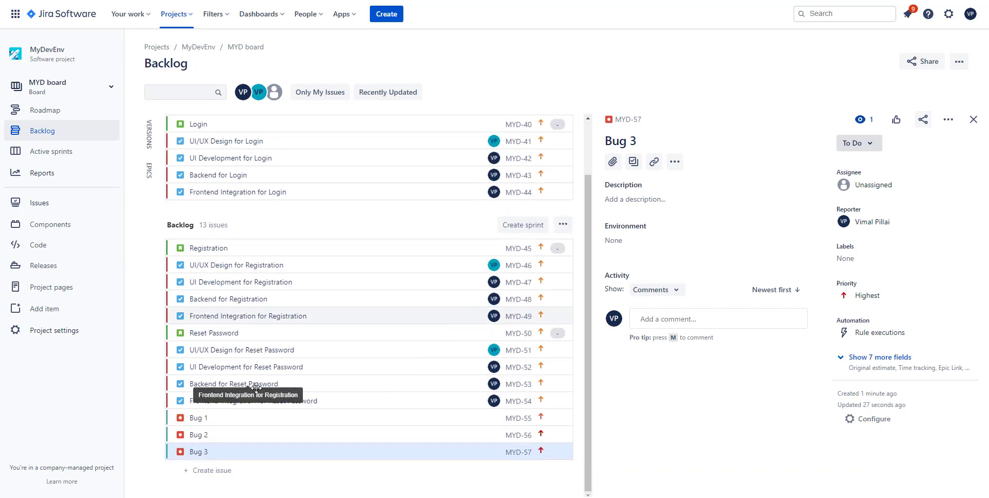
{"action": "left_click", "coordinate": [264, 415]}
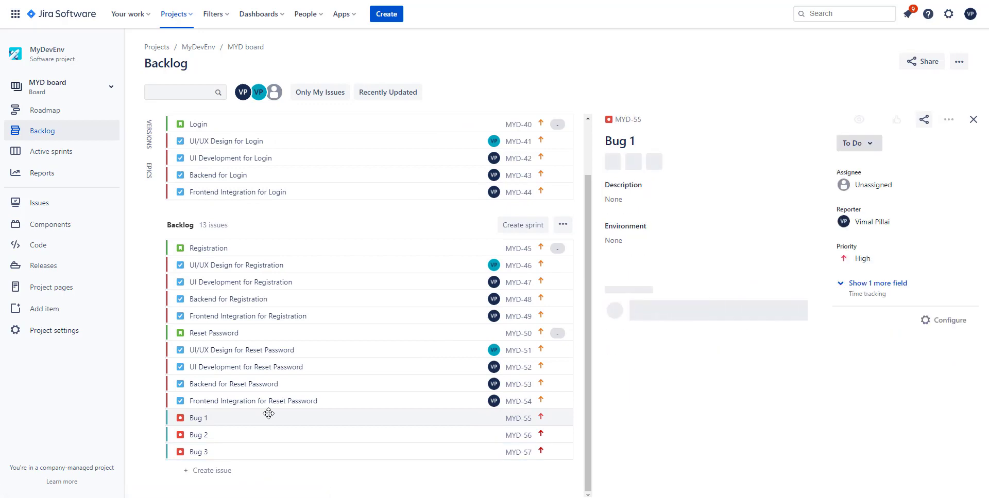
{"action": "left_click", "coordinate": [859, 145]}
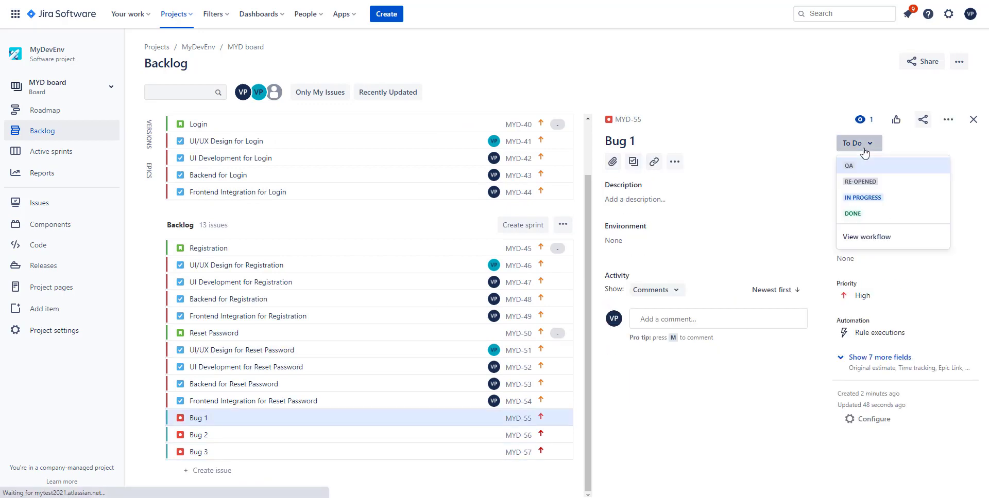
{"action": "left_click", "coordinate": [855, 198]}
{"action": "left_click", "coordinate": [440, 435]}
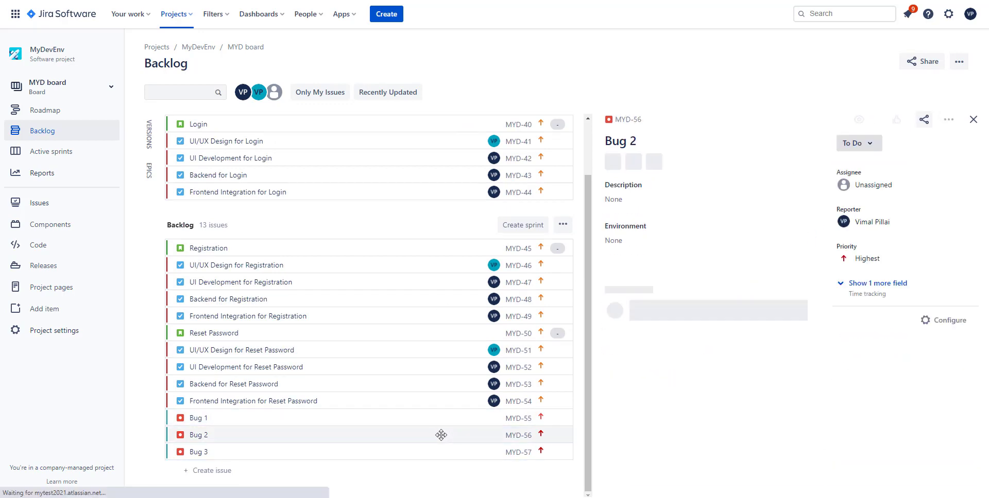
{"action": "left_click", "coordinate": [852, 145]}
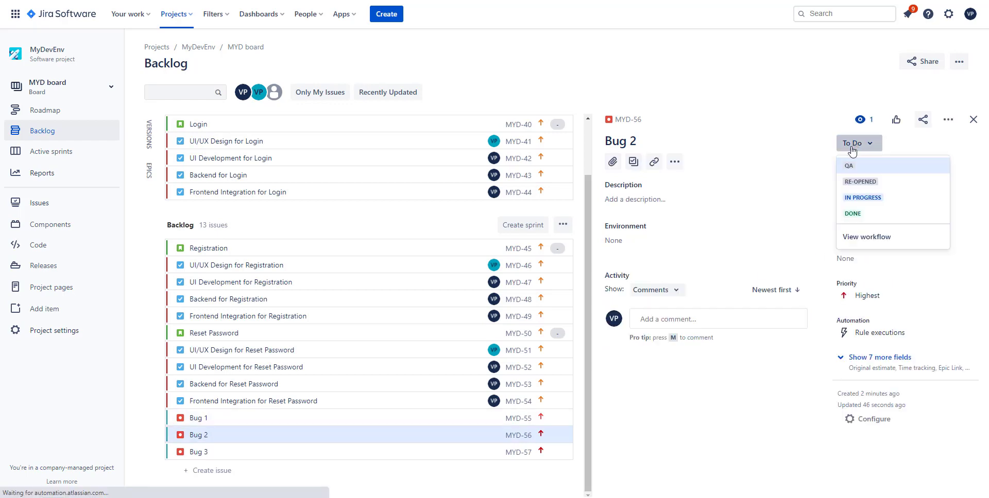
{"action": "left_click", "coordinate": [854, 197]}
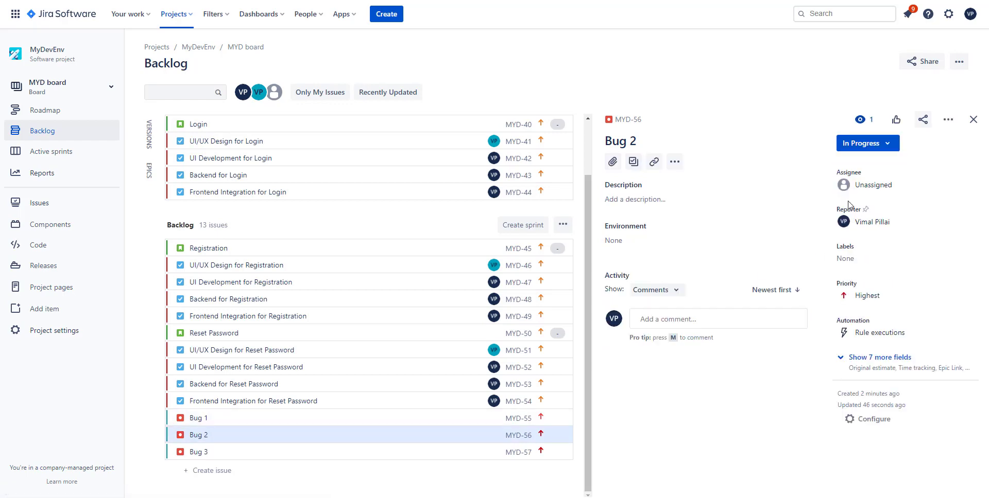
{"action": "left_click", "coordinate": [395, 452]}
{"action": "left_click", "coordinate": [852, 145]}
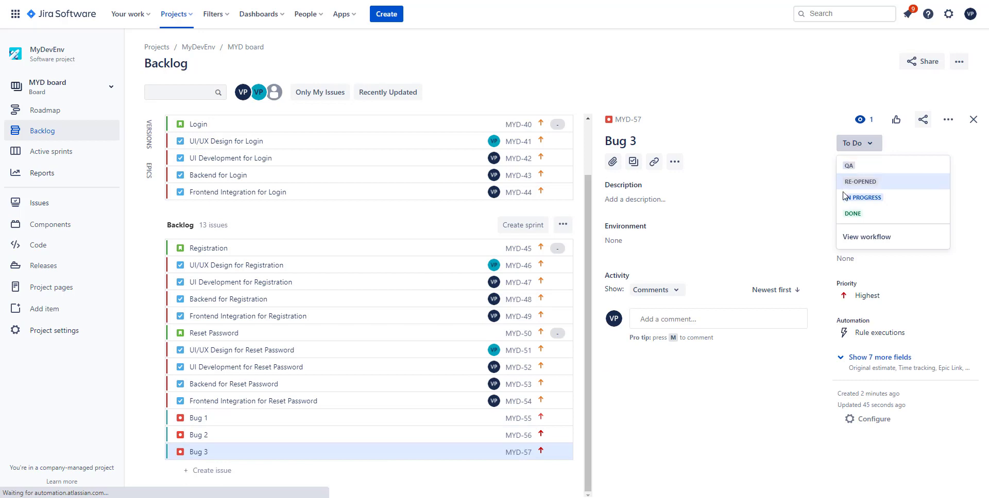
{"action": "left_click", "coordinate": [861, 198]}
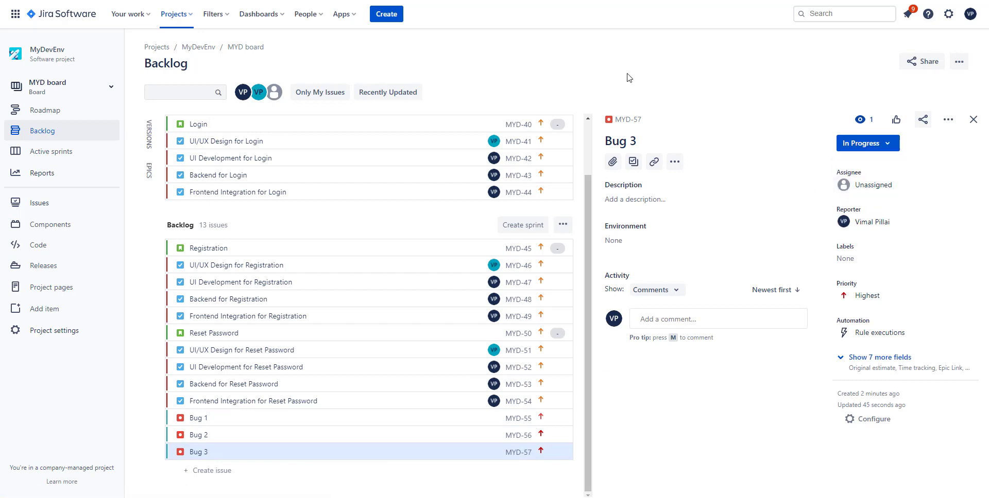
- Close the Bug 3 details and open the board of the active sprint
{"action": "left_click", "coordinate": [973, 120]}
{"action": "scroll", "coordinate": [304, 227], "scroll_direction": "up", "scroll_amount": 2}
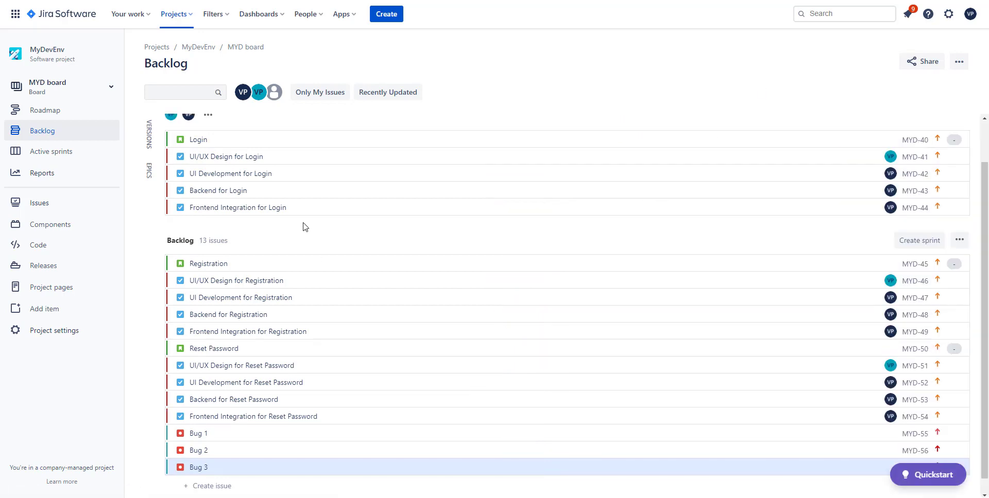
{"action": "left_click", "coordinate": [57, 151]}
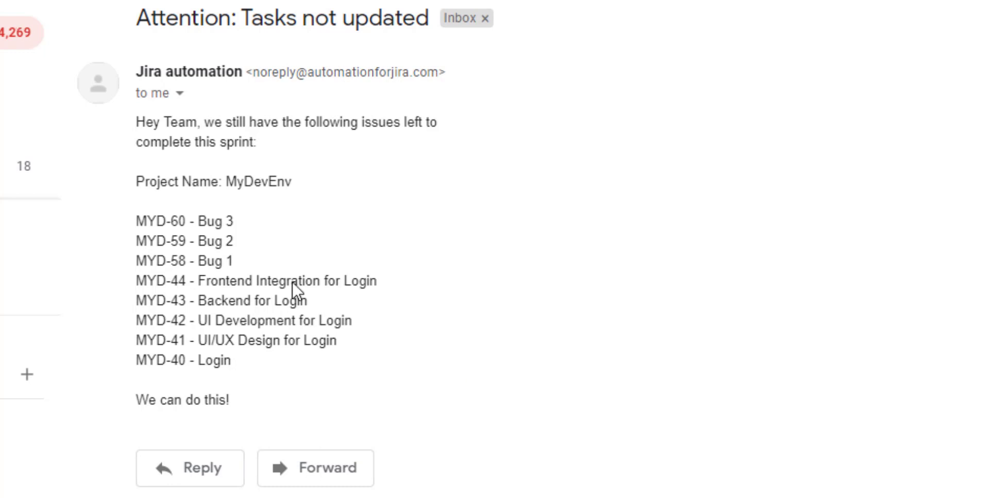
- Read through the Jira automation email "Attention: Tasks not updated", highlighting its text from subject to closing line
{"action": "left_click_drag", "start_coordinate": [135, 5], "coordinate": [418, 401]}
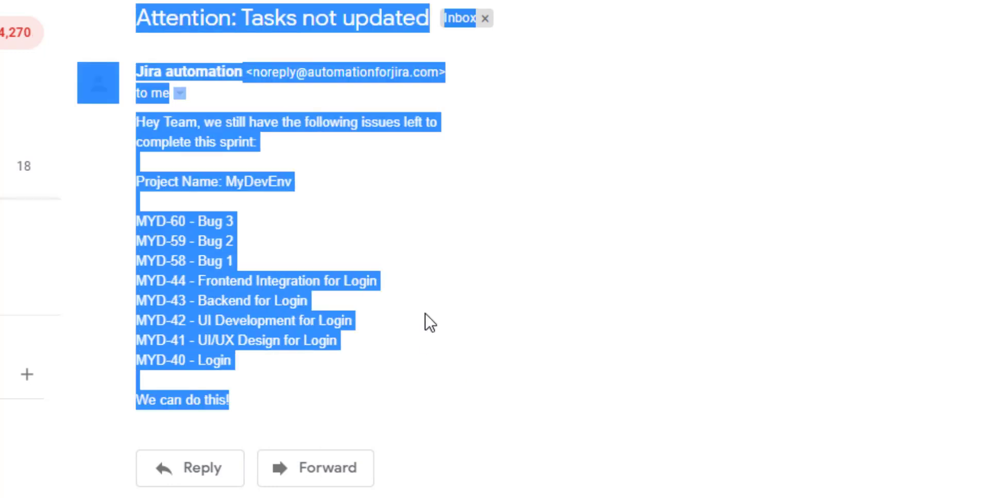
{"action": "left_click", "coordinate": [532, 216]}
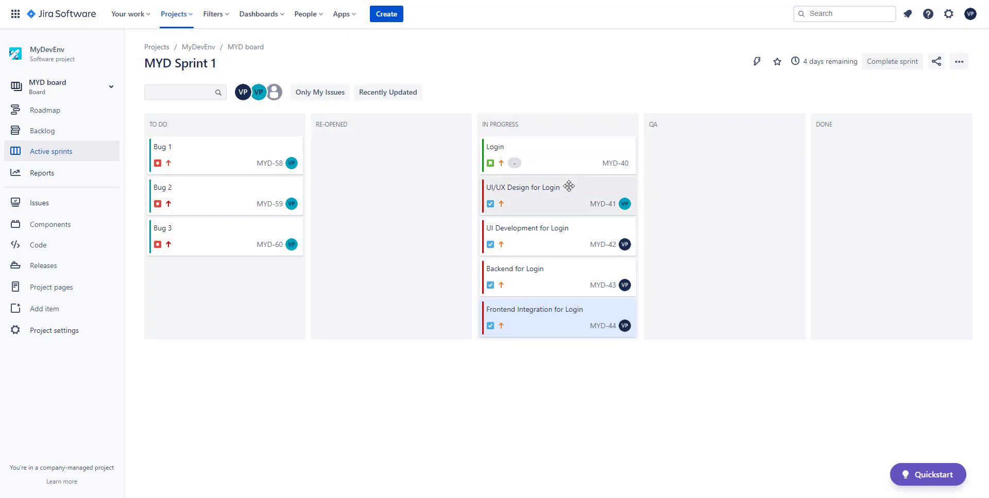
- Move the UI/UX Design, UI Development, Backend and Frontend Integration tasks for Login from In Progress to Done on the sprint board
{"action": "left_click_drag", "start_coordinate": [570, 187], "coordinate": [901, 201]}
{"action": "left_click_drag", "start_coordinate": [541, 190], "coordinate": [875, 198]}
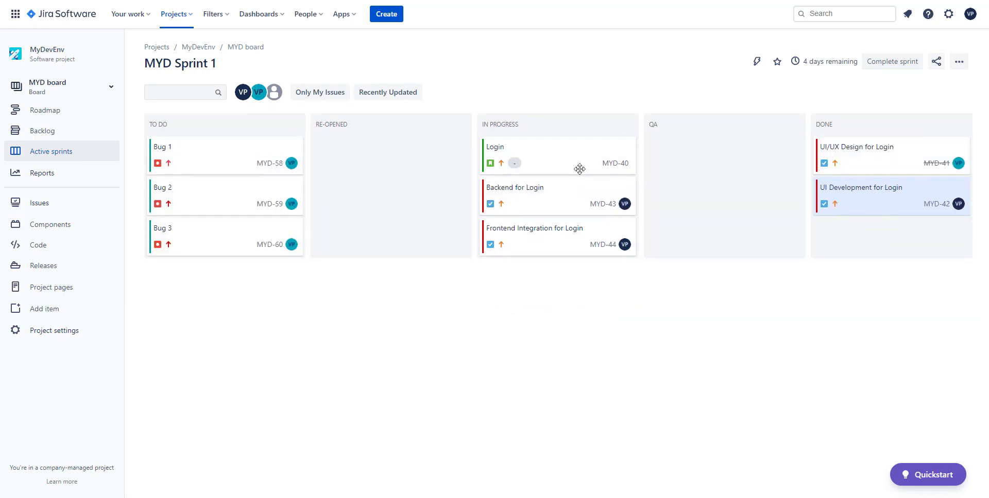
{"action": "left_click_drag", "start_coordinate": [546, 192], "coordinate": [866, 227]}
{"action": "left_click_drag", "start_coordinate": [585, 192], "coordinate": [860, 228]}
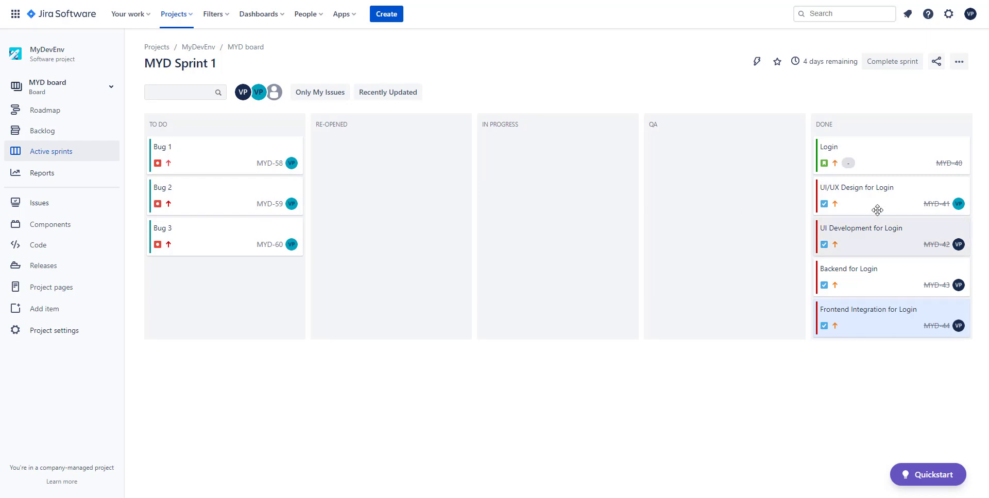
- Move the four Login tasks from the Done column back to To Do on the sprint board
{"action": "left_click_drag", "start_coordinate": [881, 210], "coordinate": [227, 159]}
{"action": "left_click_drag", "start_coordinate": [918, 203], "coordinate": [264, 192]}
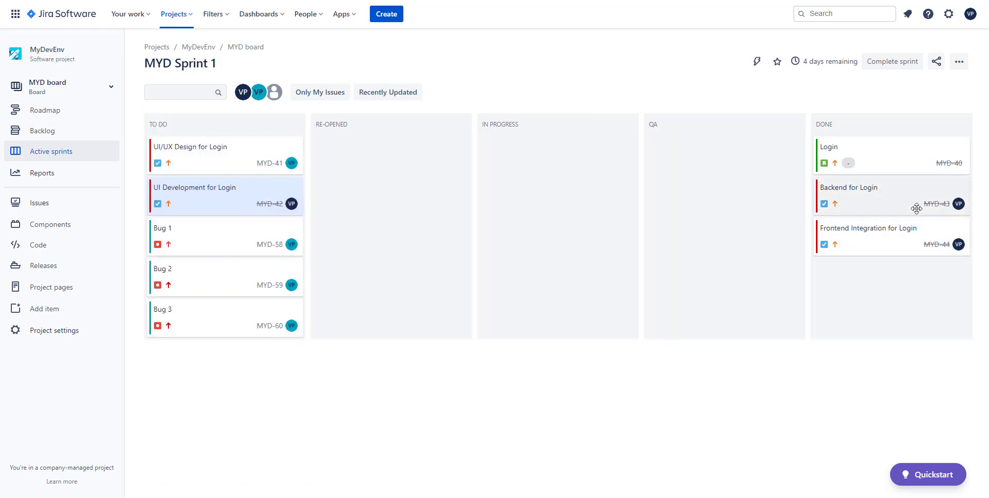
{"action": "left_click_drag", "start_coordinate": [913, 207], "coordinate": [265, 236]}
{"action": "left_click_drag", "start_coordinate": [915, 200], "coordinate": [247, 267]}
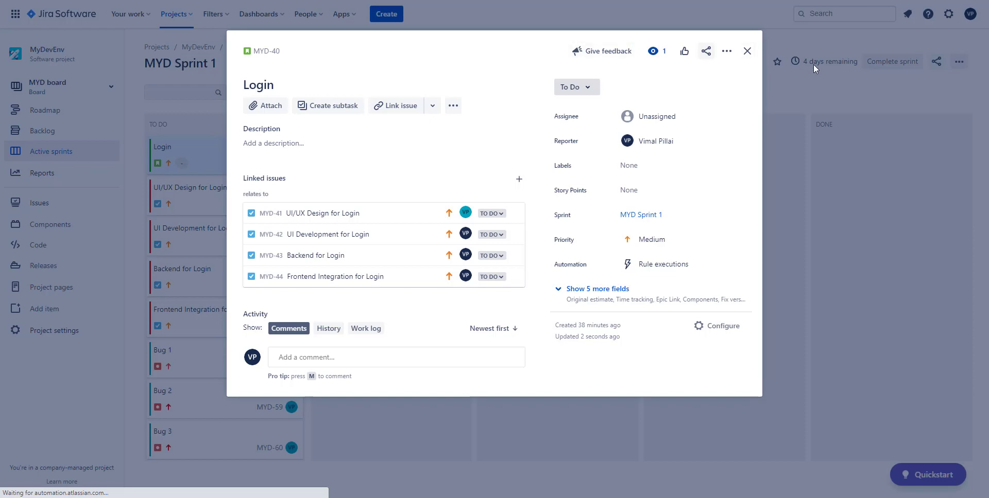
- Within the Login story, set the linked UI/UX Design for Login task to In Progress and choose another status for it
{"action": "left_click", "coordinate": [748, 49]}
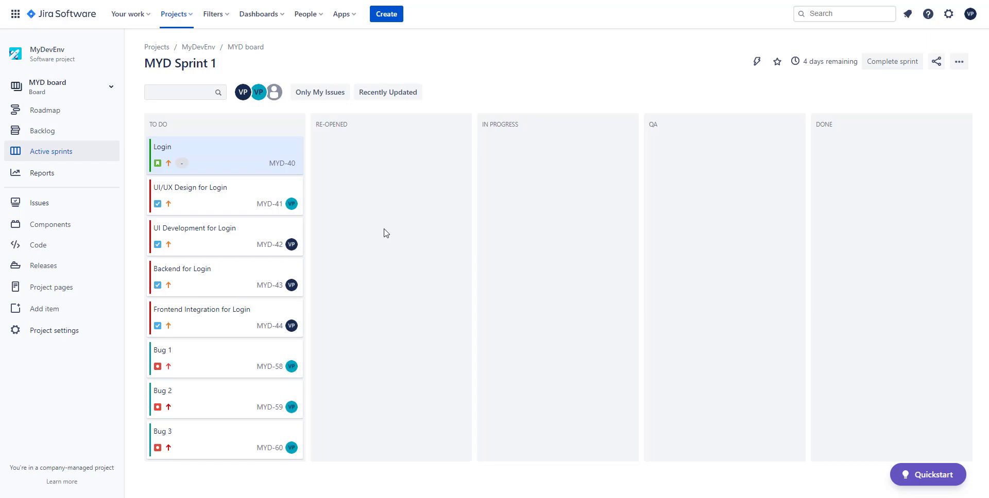
{"action": "left_click", "coordinate": [250, 202]}
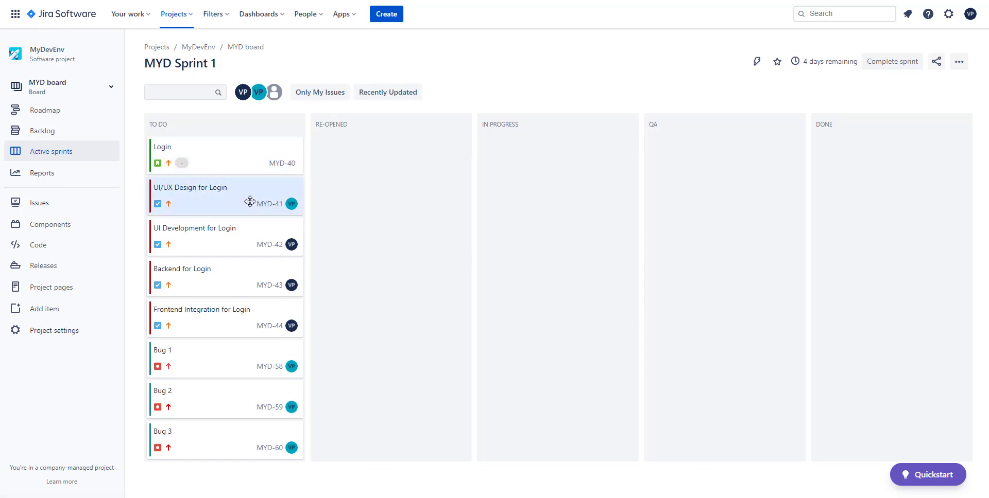
{"action": "left_click", "coordinate": [222, 163]}
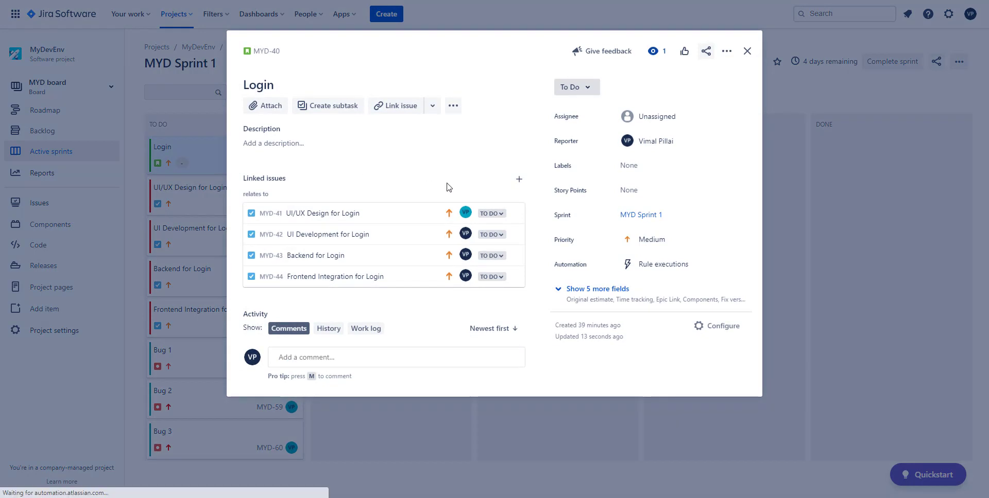
{"action": "left_click", "coordinate": [492, 213]}
{"action": "left_click", "coordinate": [503, 265]}
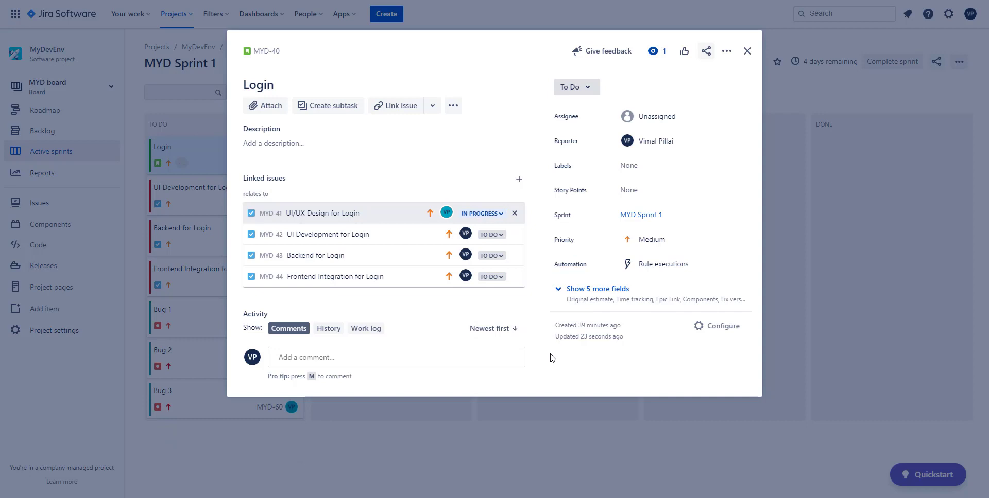
{"action": "left_click", "coordinate": [482, 214]}
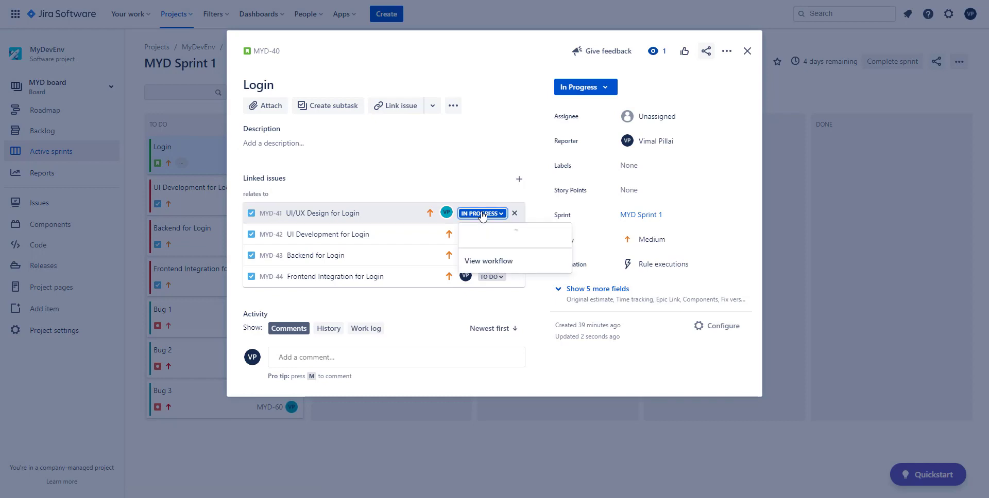
{"action": "left_click", "coordinate": [475, 265]}
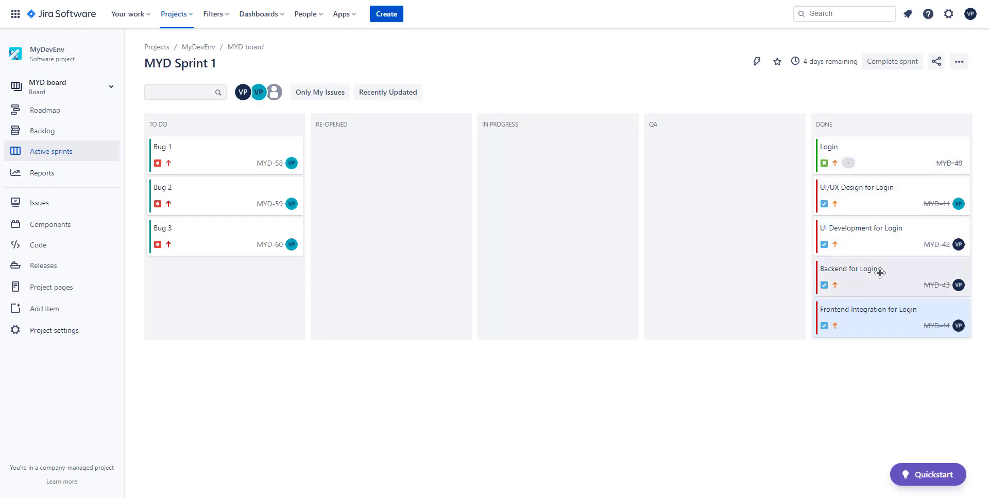
- Post the comment "Hey, there is still an issue here" on the Frontend Integration for Login task
{"action": "left_click", "coordinate": [877, 322]}
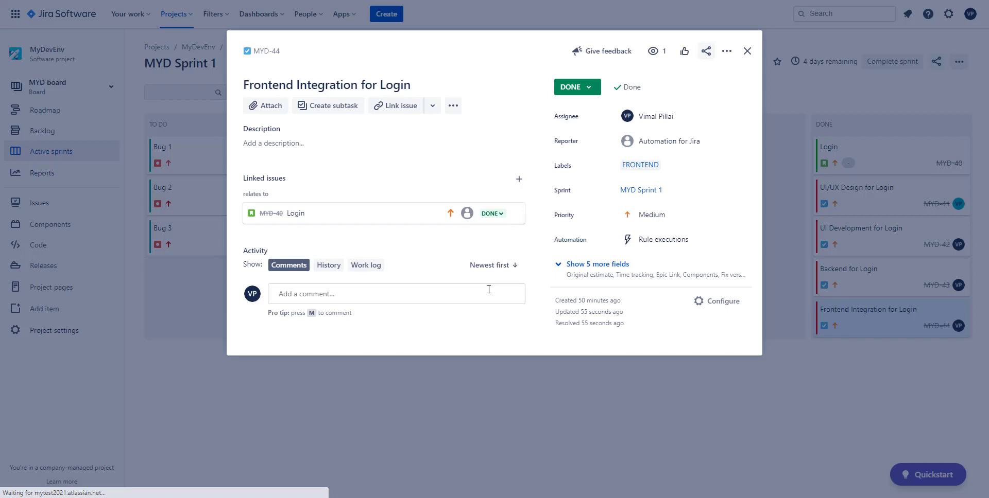
{"action": "left_click", "coordinate": [478, 287]}
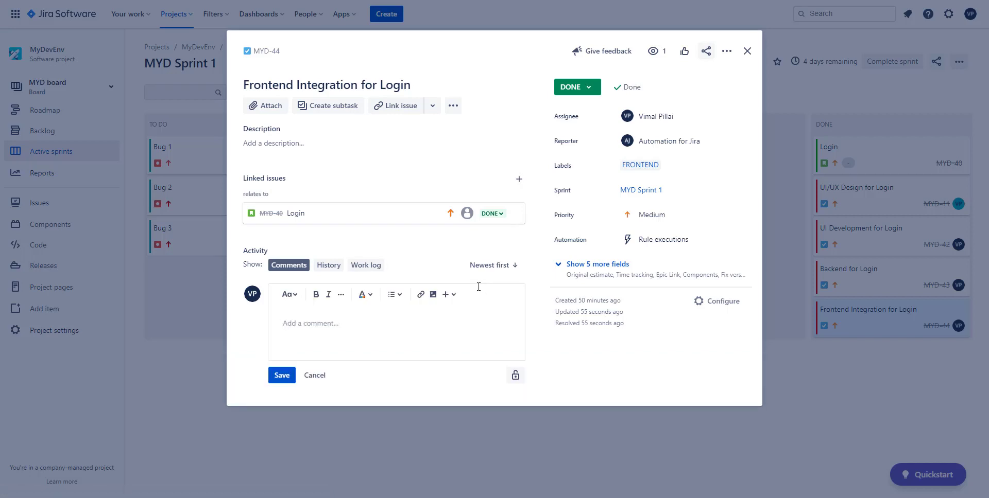
{"action": "type", "text": "Hey, there is st"}
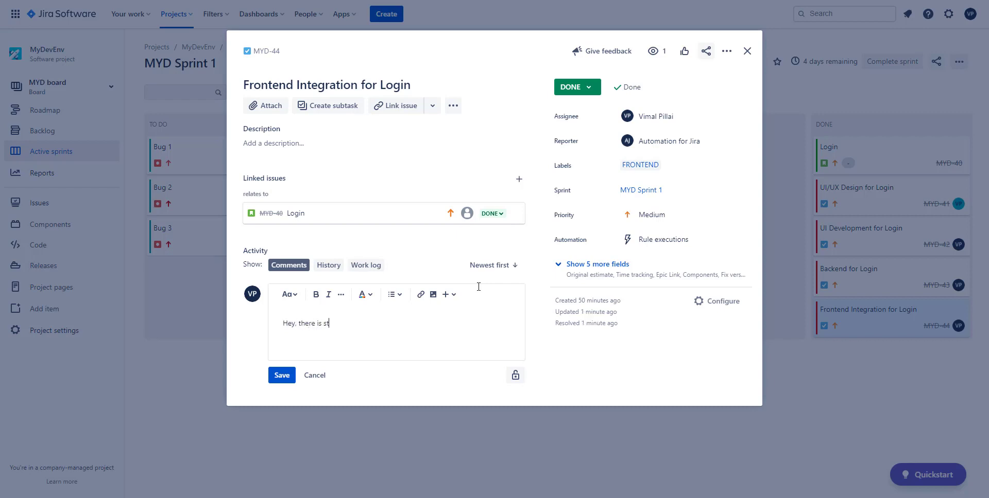
{"action": "type", "text": "ill an issue here"}
{"action": "left_click", "coordinate": [290, 375]}
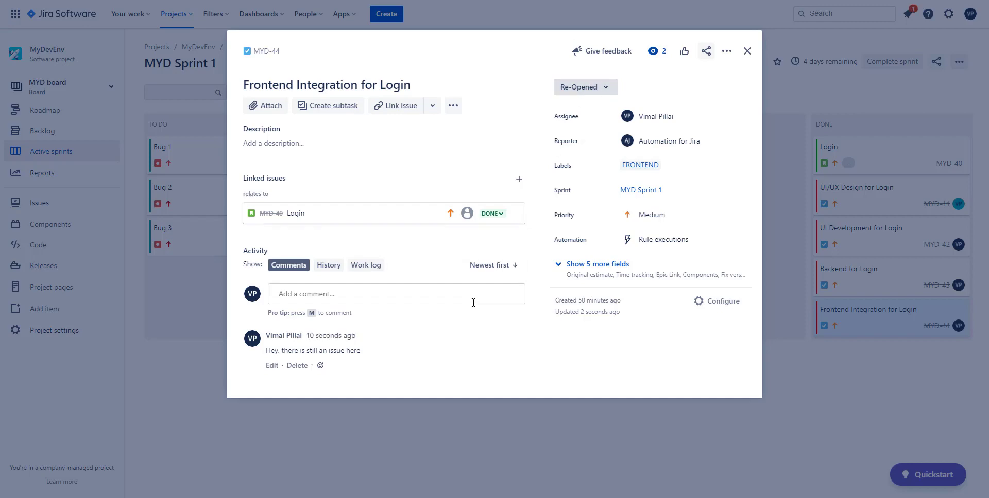
- Close the Frontend Integration for Login issue and create a new issue of type Task named "Task 2" in the backlog
{"action": "left_click", "coordinate": [470, 422]}
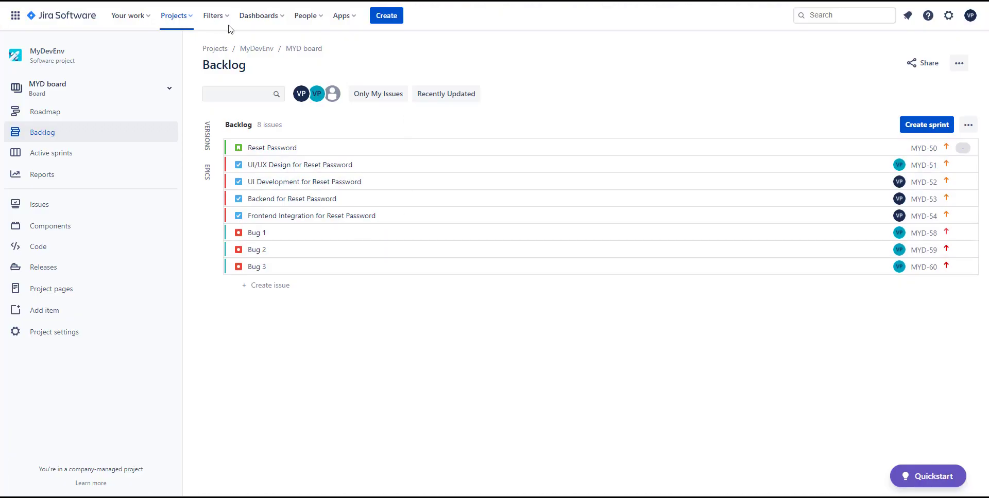
{"action": "left_click", "coordinate": [297, 287]}
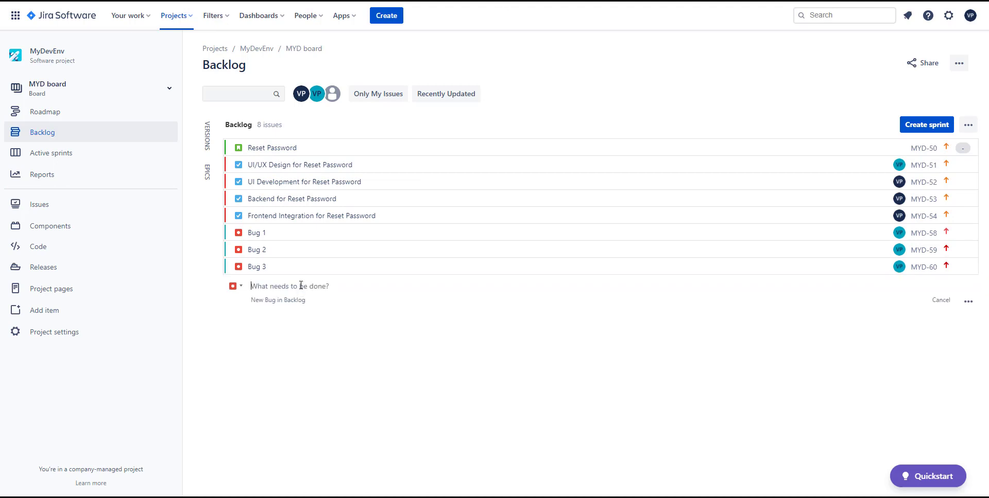
{"action": "left_click", "coordinate": [234, 286]}
{"action": "left_click", "coordinate": [255, 239]}
{"action": "type", "text": "Task"}
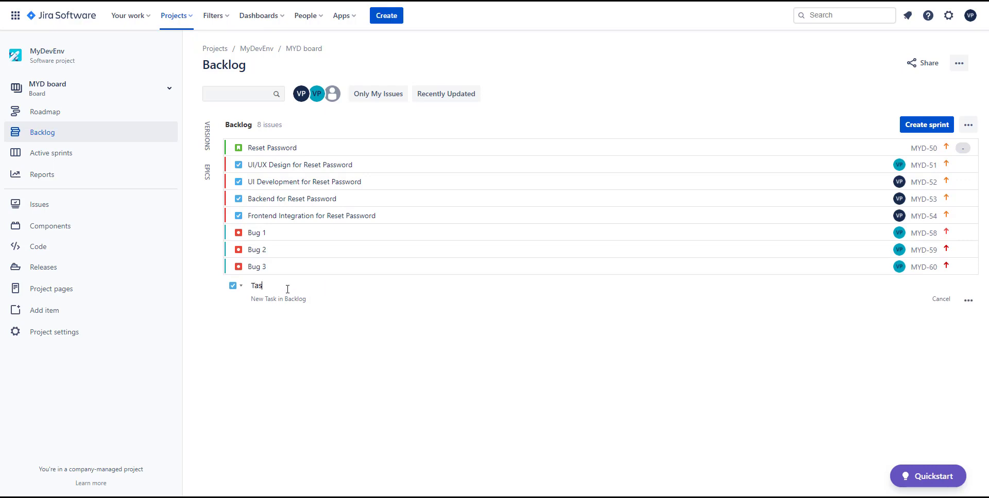
{"action": "type", "text": " 2"}
{"action": "key", "text": "Return"}
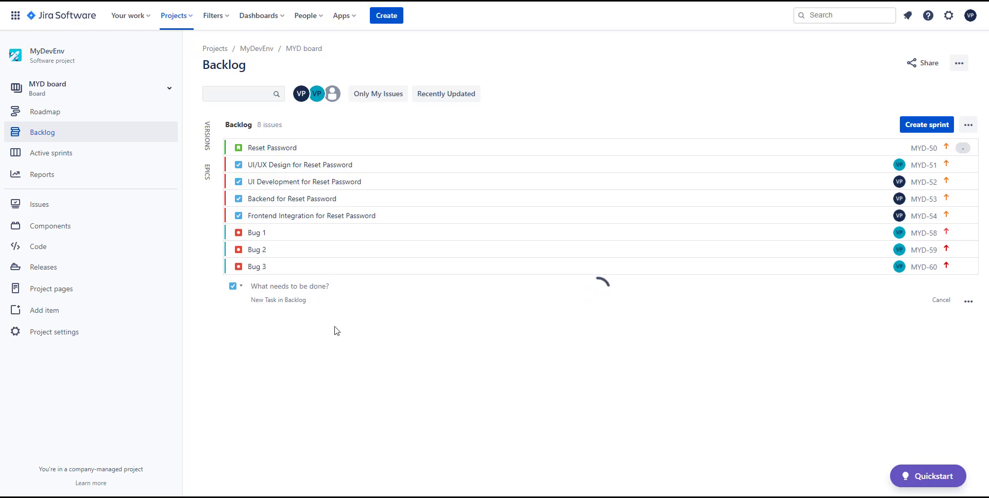
- Add the FRONTEND label to Task 2 in the backlog
{"action": "left_click", "coordinate": [344, 283]}
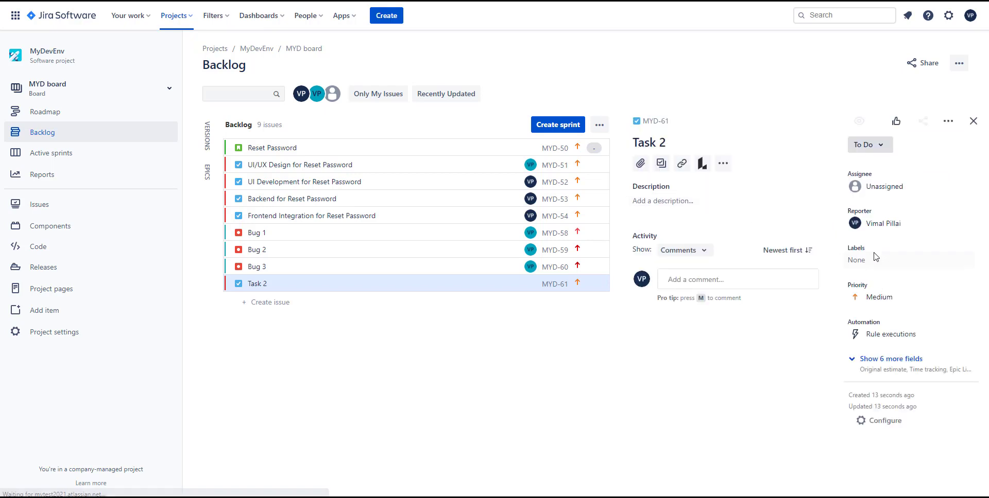
{"action": "left_click", "coordinate": [874, 259]}
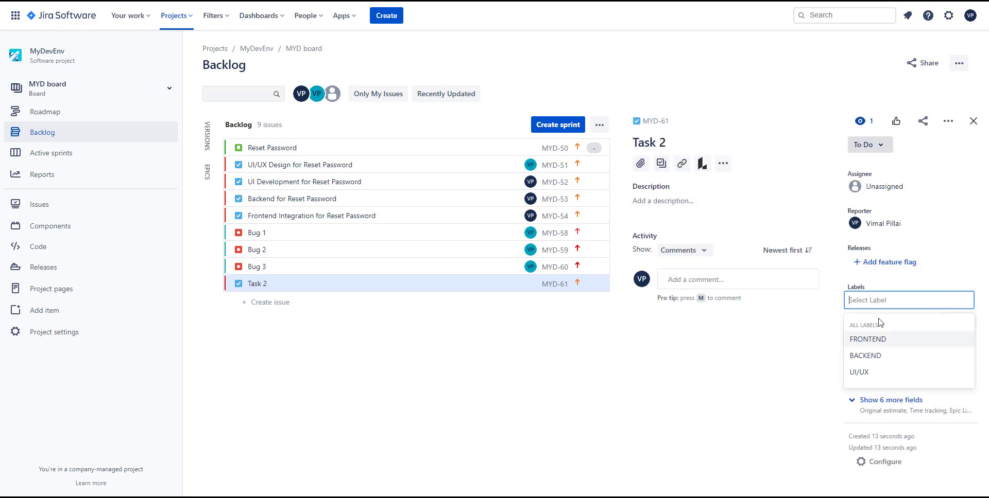
{"action": "left_click", "coordinate": [881, 342]}
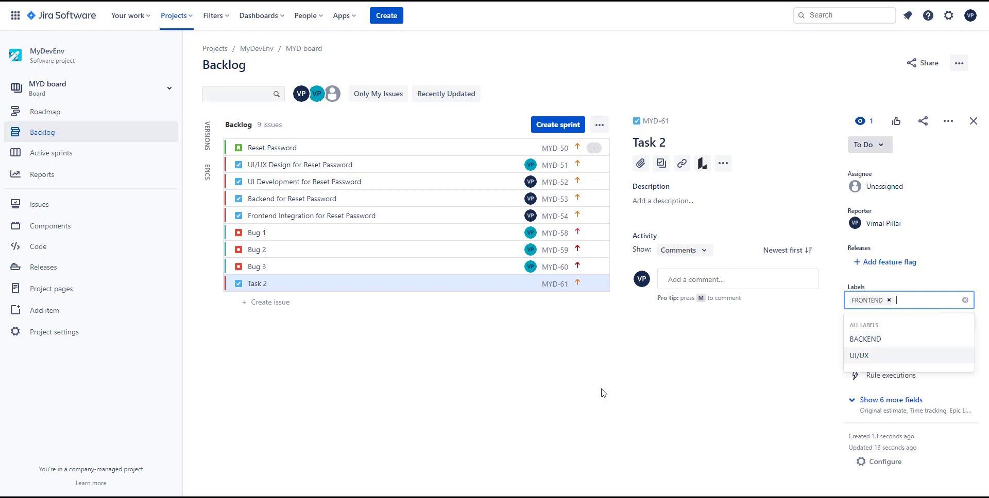